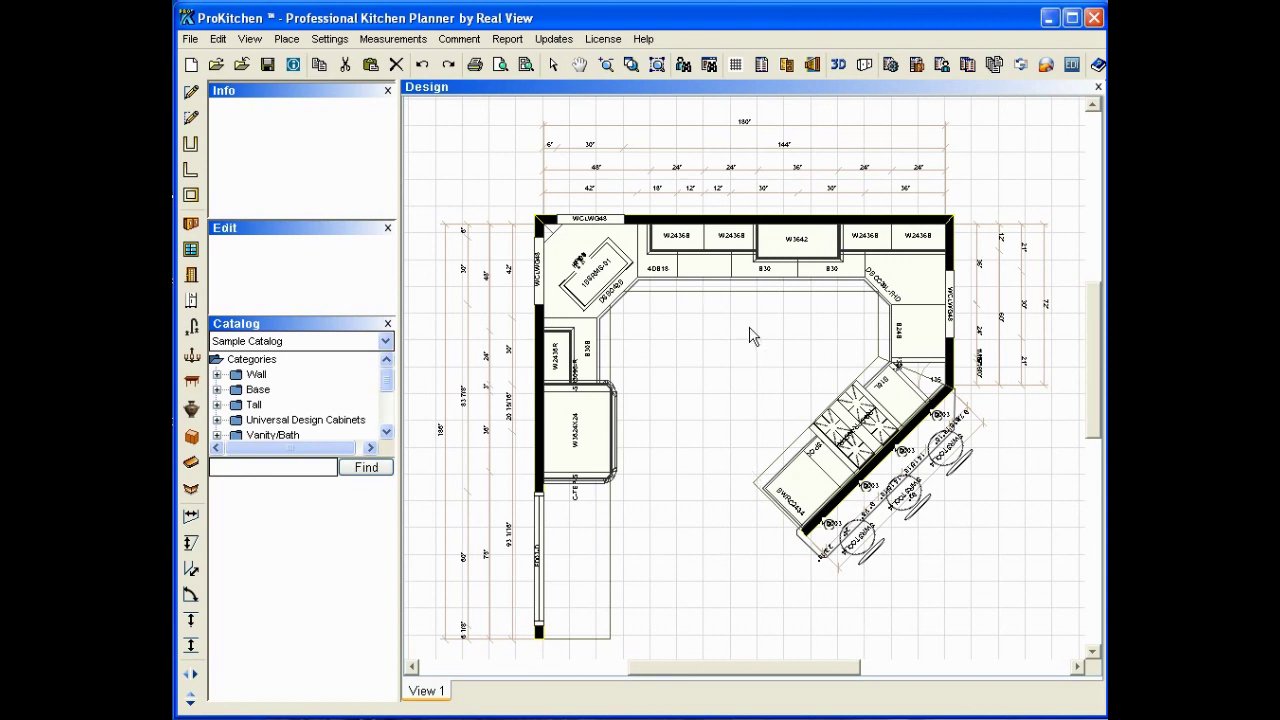
- Export the kitchen design as a Showroom Design File named Showroom Demo in My Documents
click(189, 39)
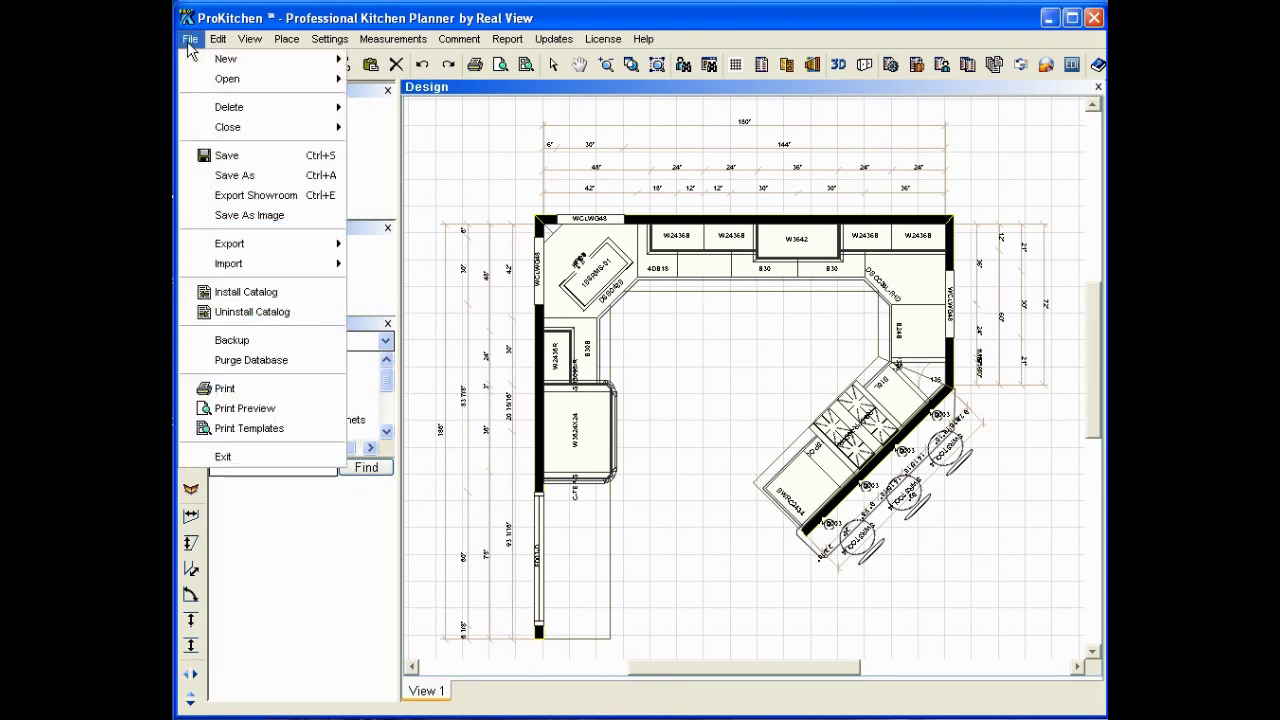
click(219, 198)
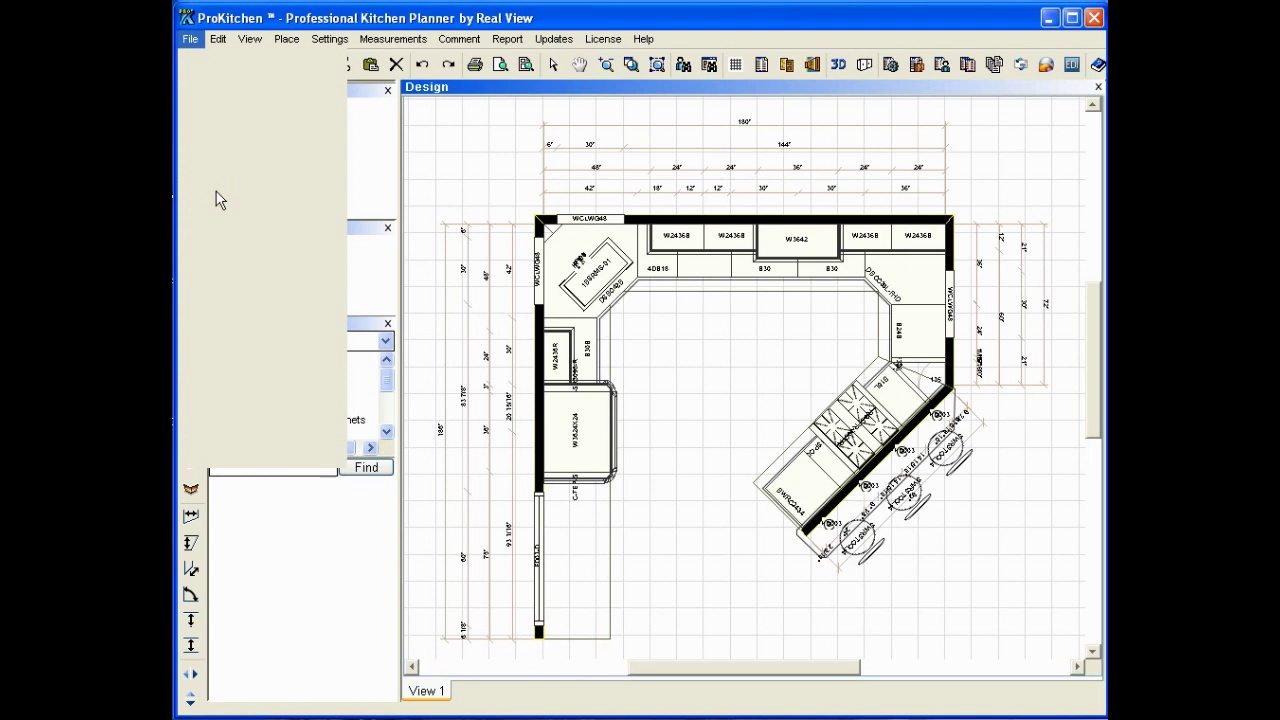
click(220, 200)
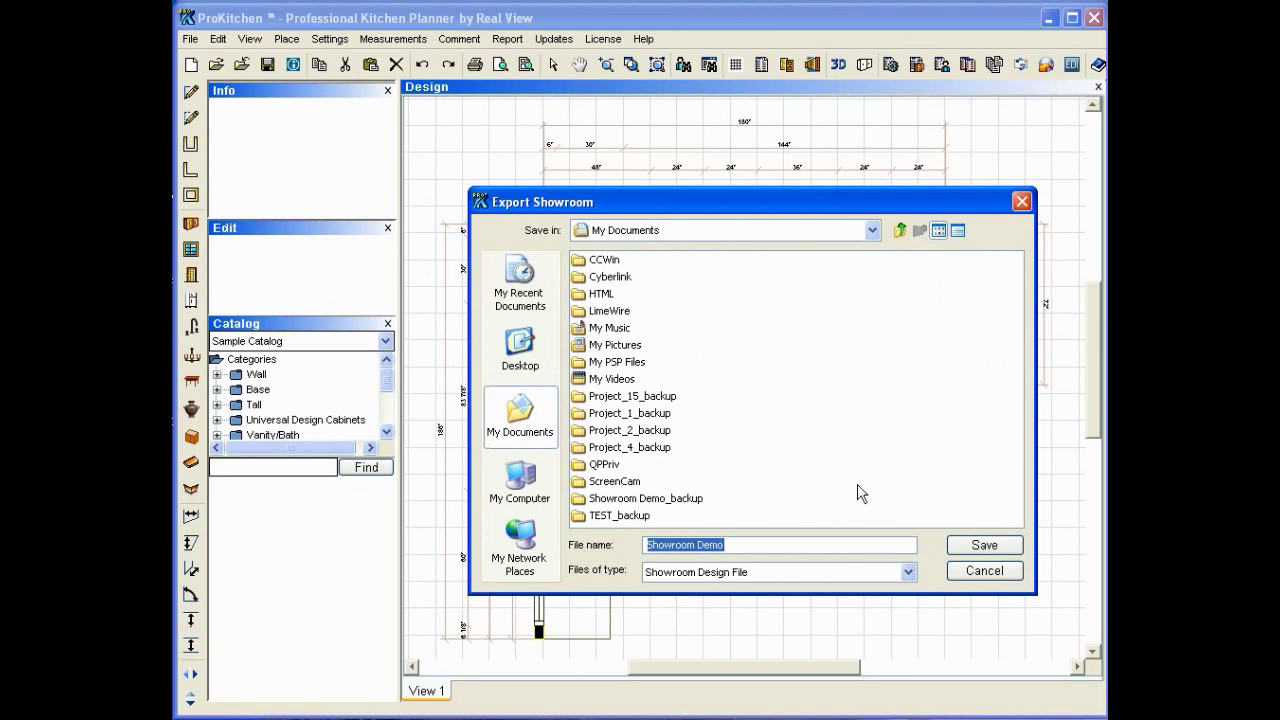
click(962, 544)
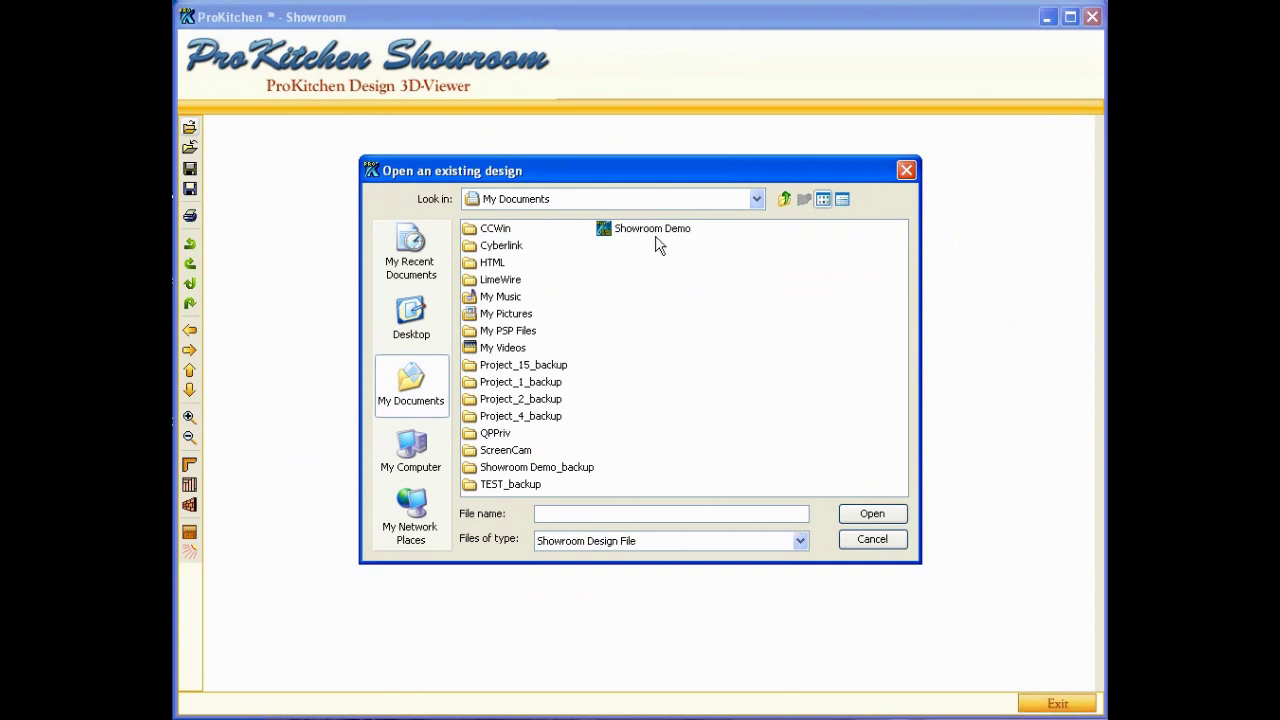
- Open the Showroom Demo design in ProKitchen Showroom and inspect the 3D kitchen from the sides, below and above
click(606, 232)
double_click(606, 232)
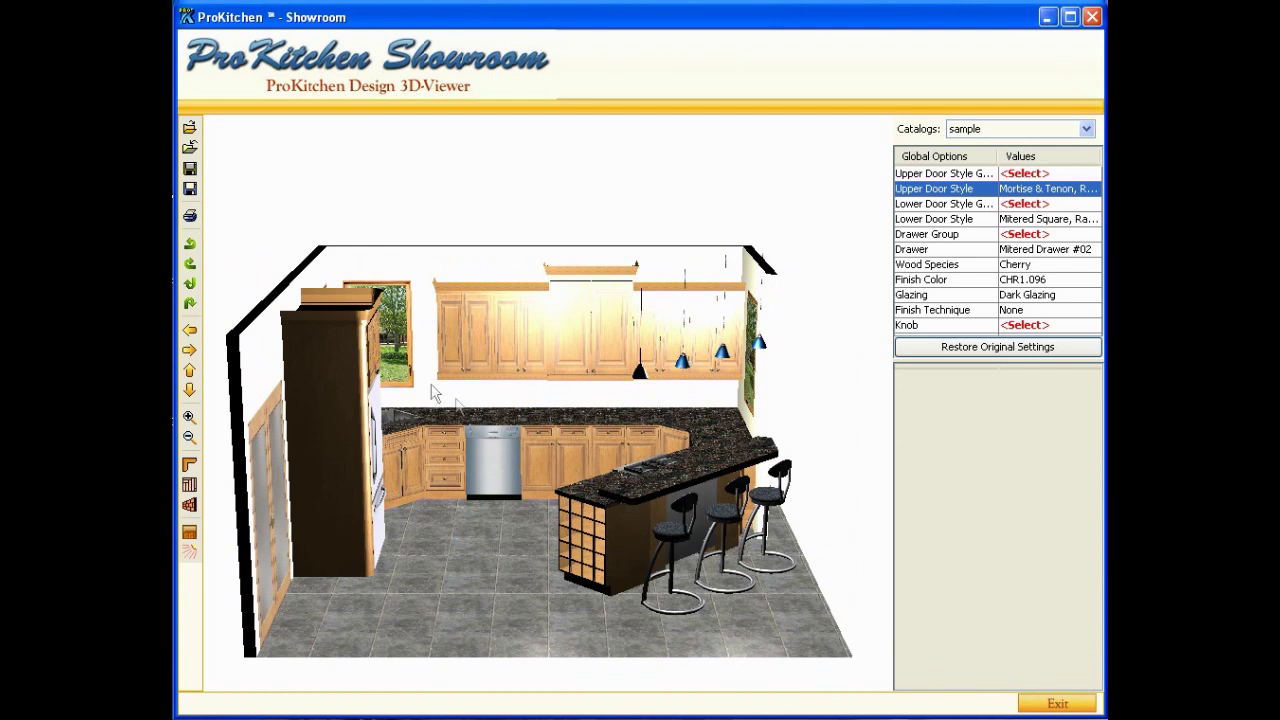
click(190, 265)
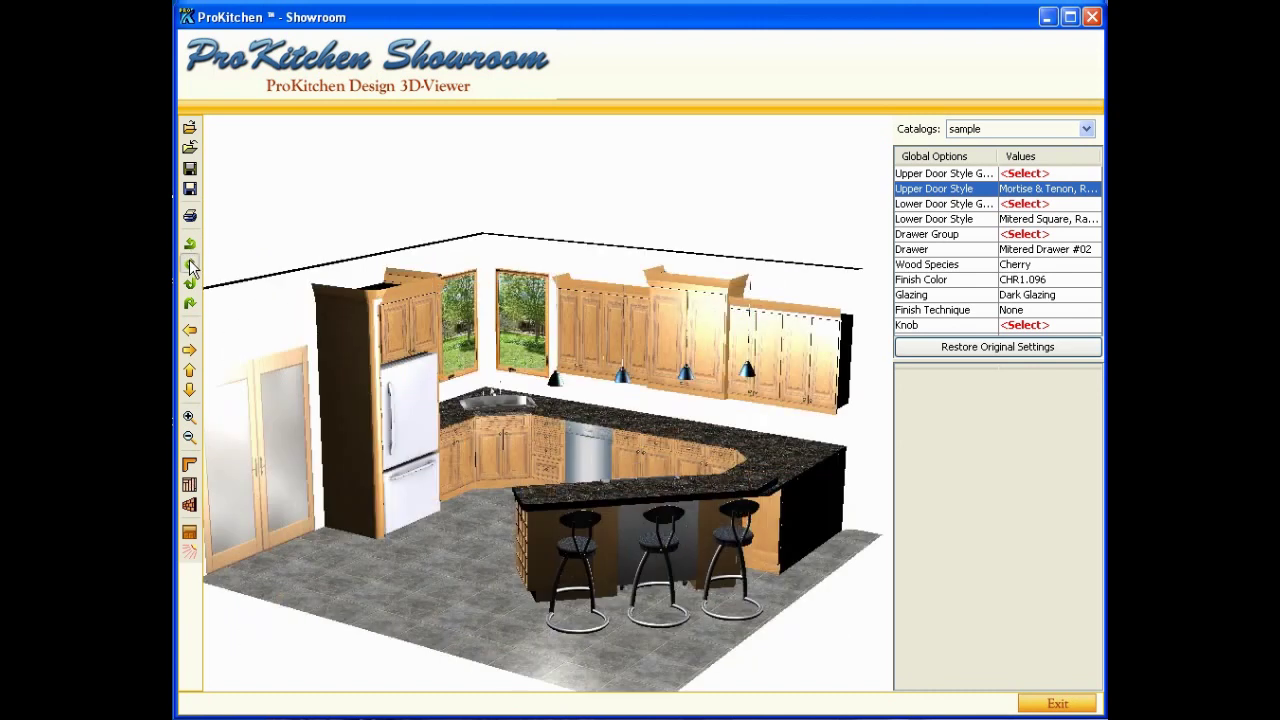
click(190, 265)
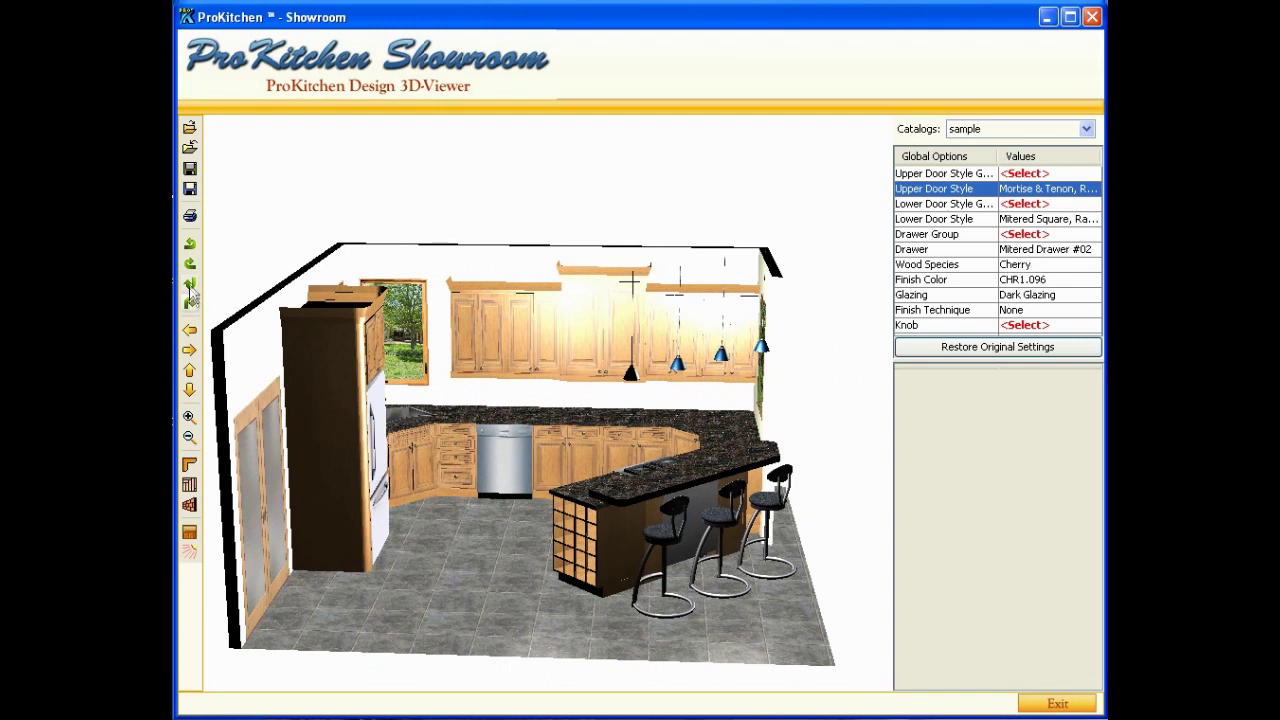
click(191, 289)
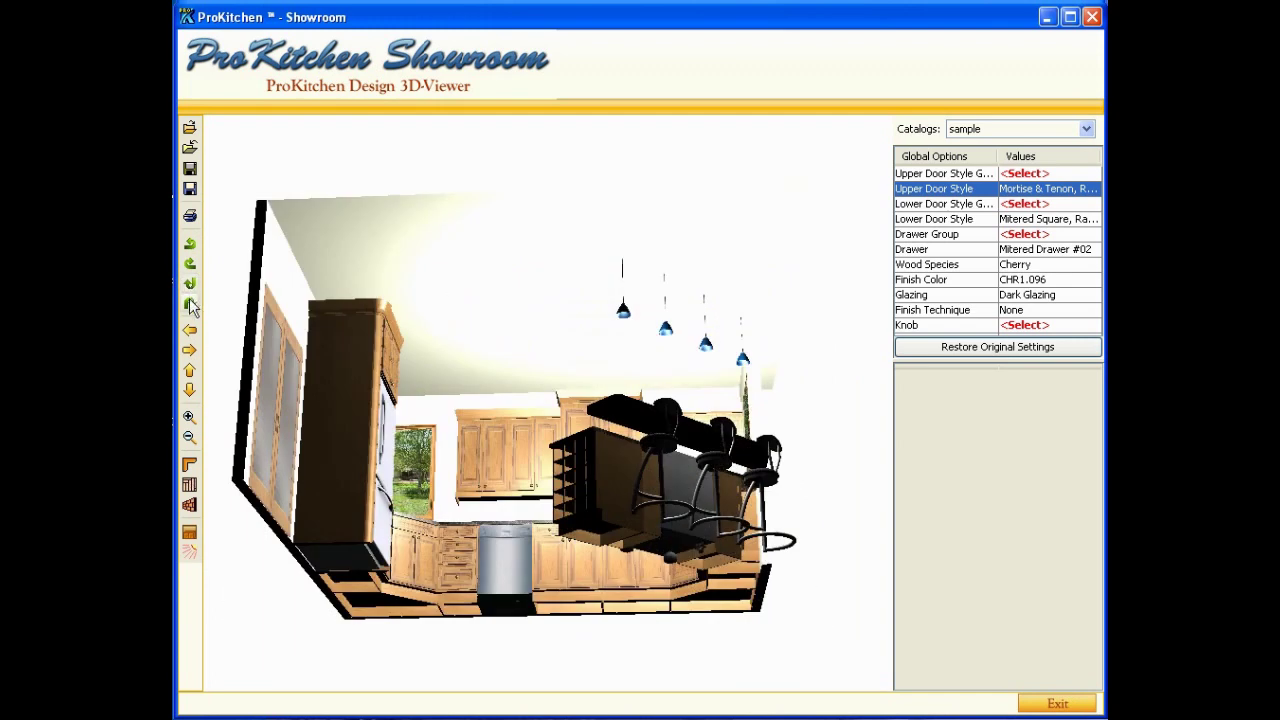
click(190, 305)
click(190, 305)
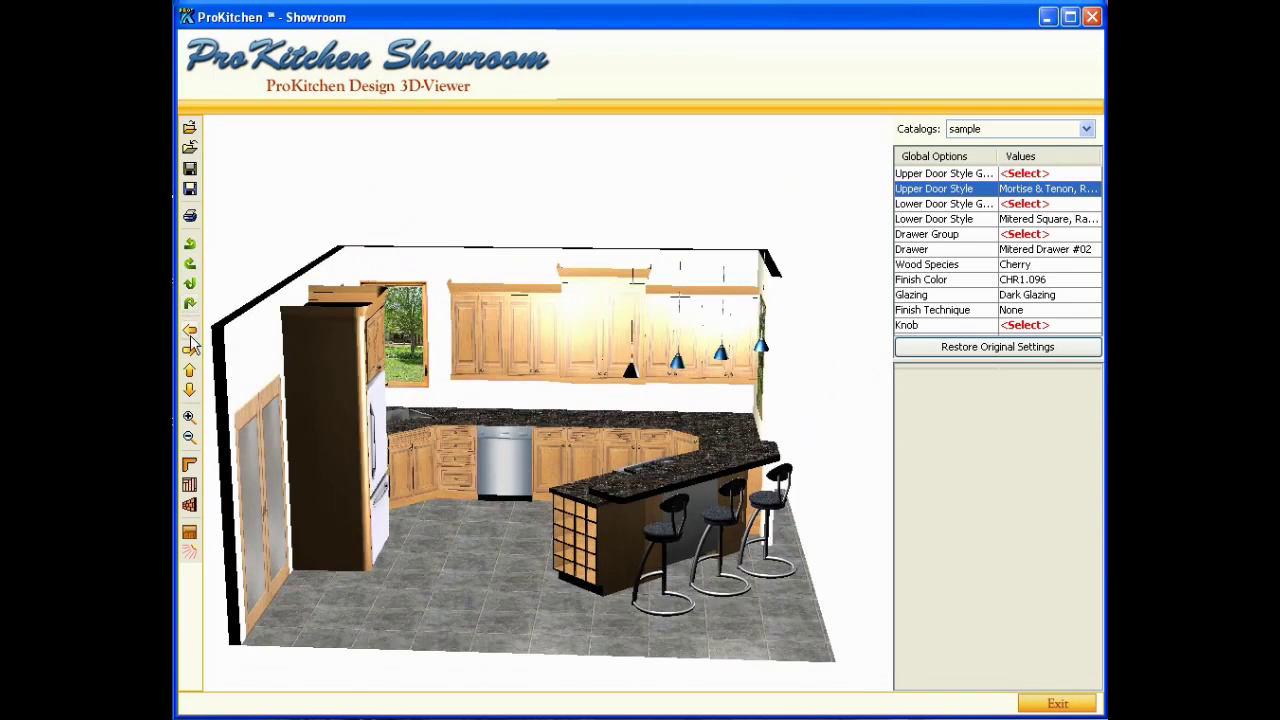
drag(575, 500, 559, 435)
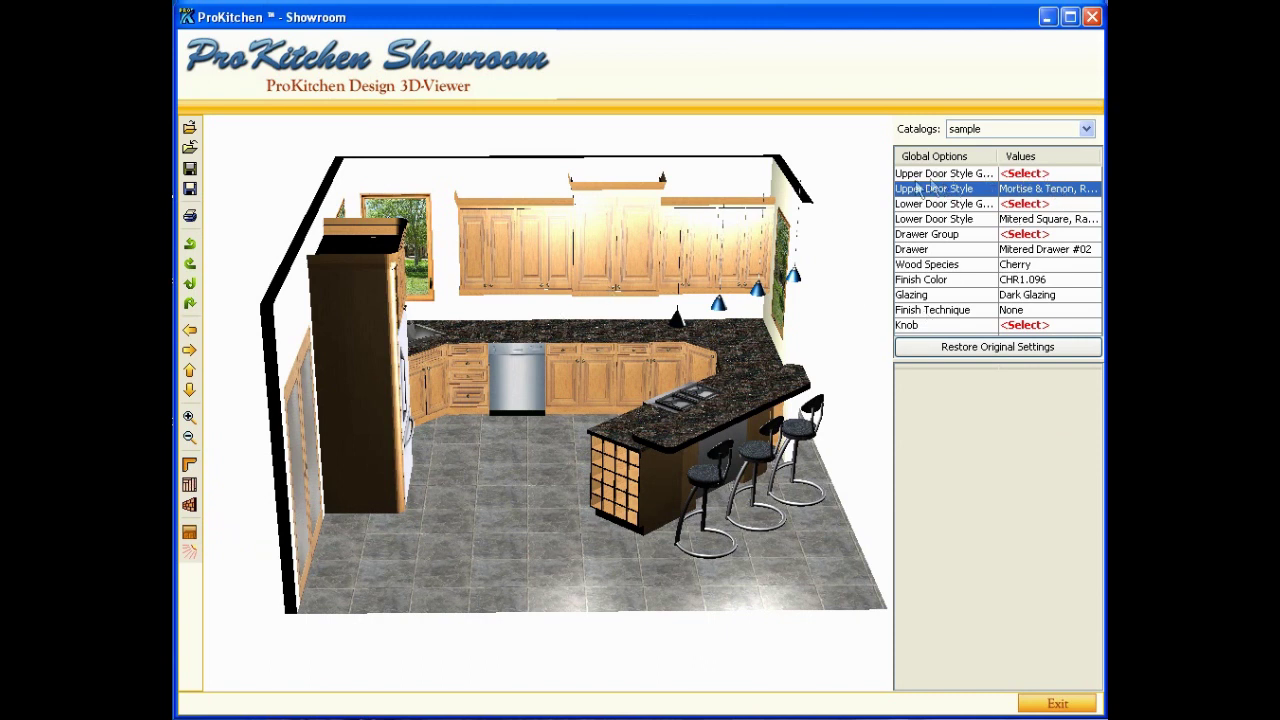
- Set the upper door style group to Arched and the upper door style to Arch Style #01
click(1033, 175)
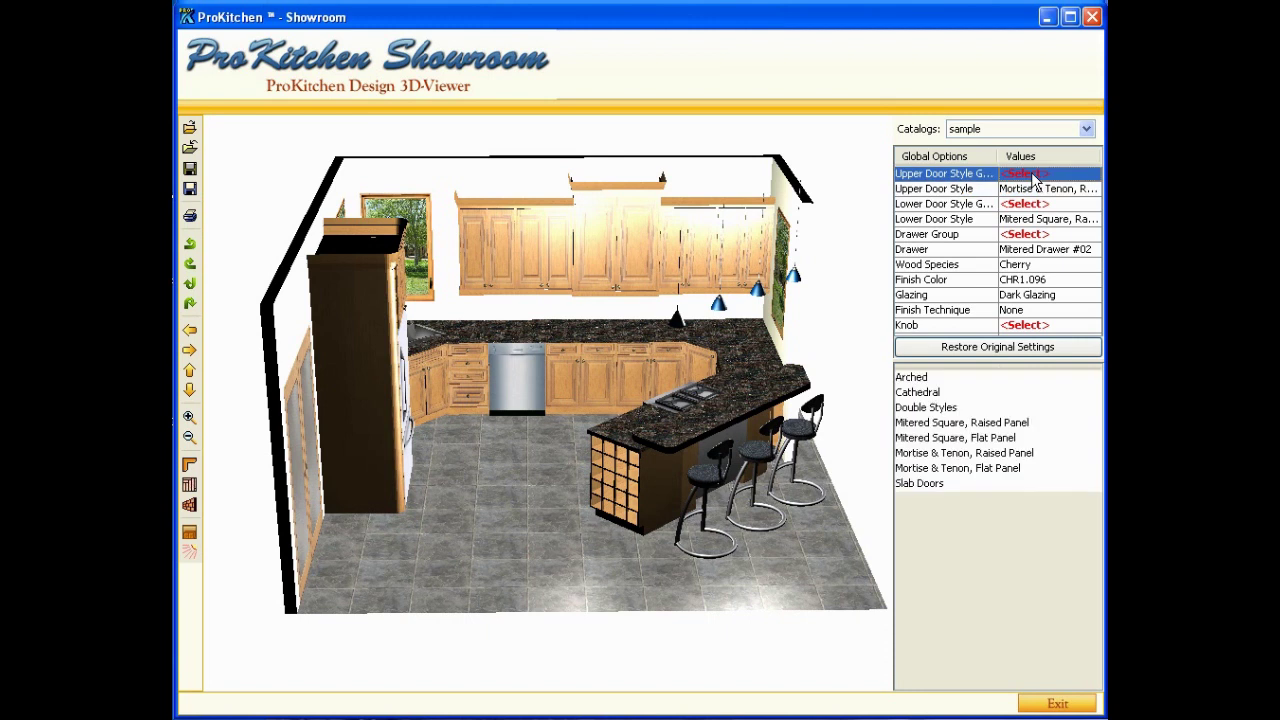
click(912, 378)
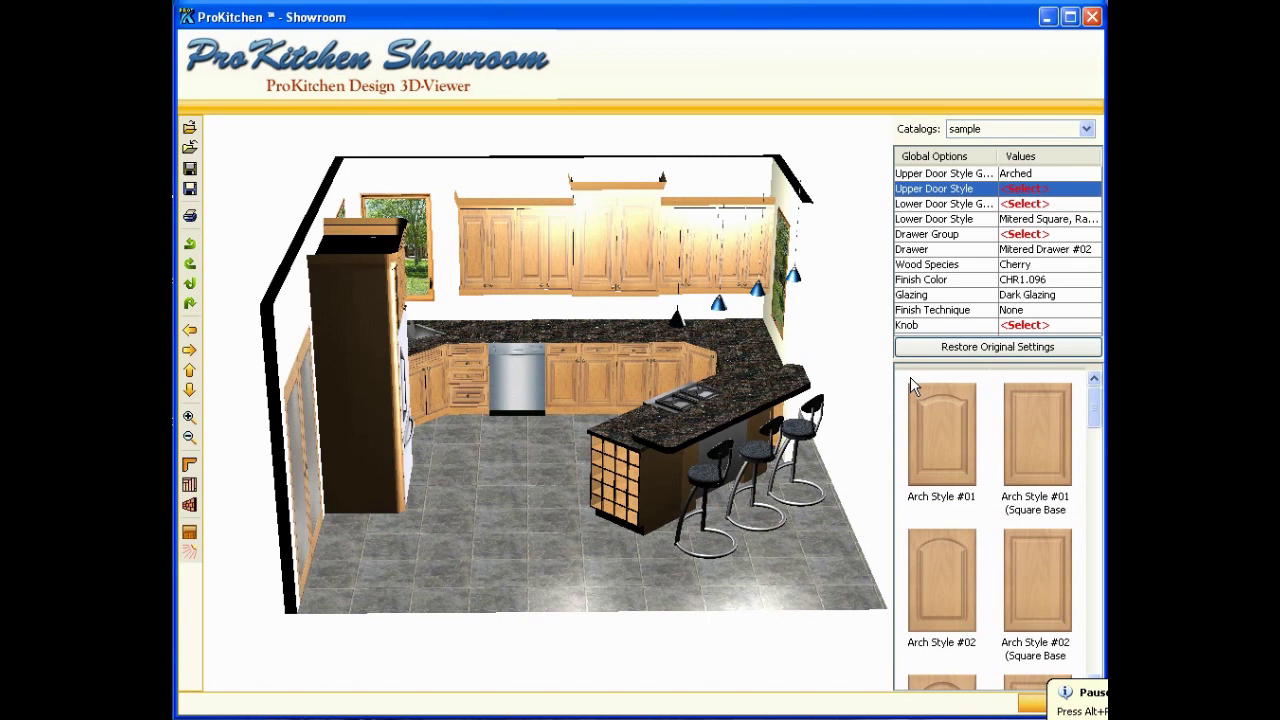
click(944, 430)
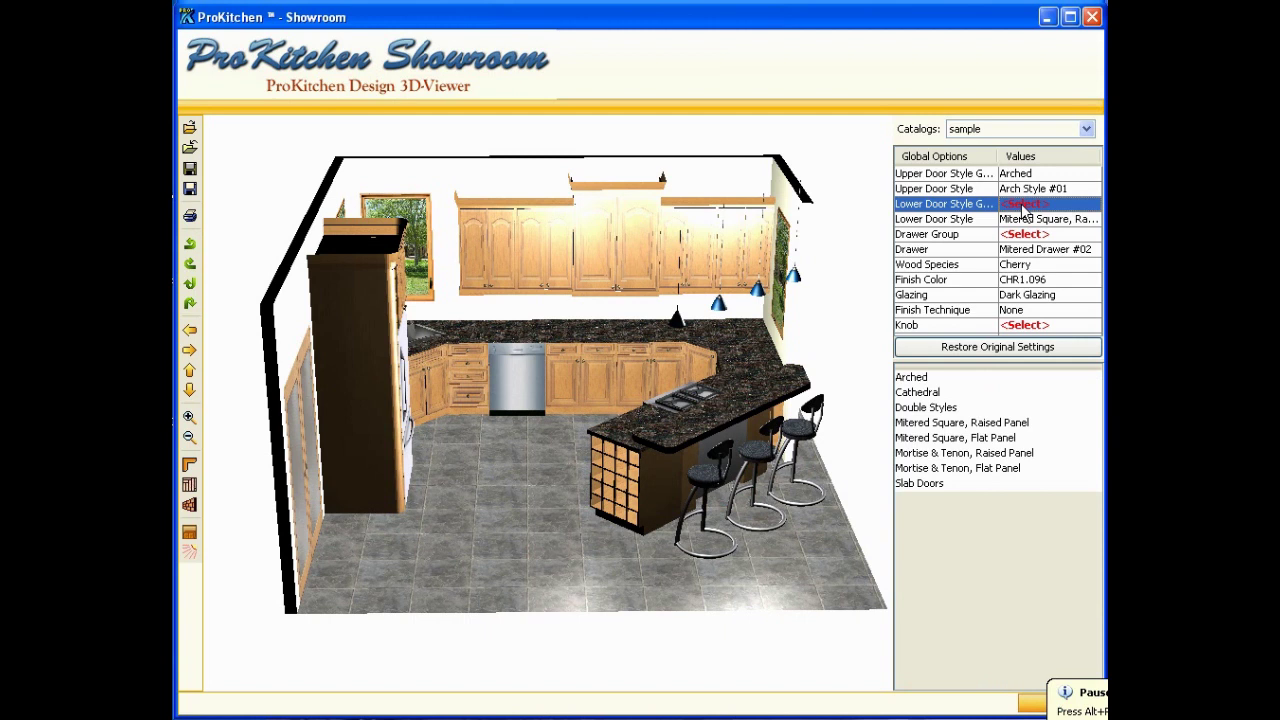
- Give the lower doors the first Mitered Square, Raised Panel style and the drawers Mitered Drawer #01
click(928, 428)
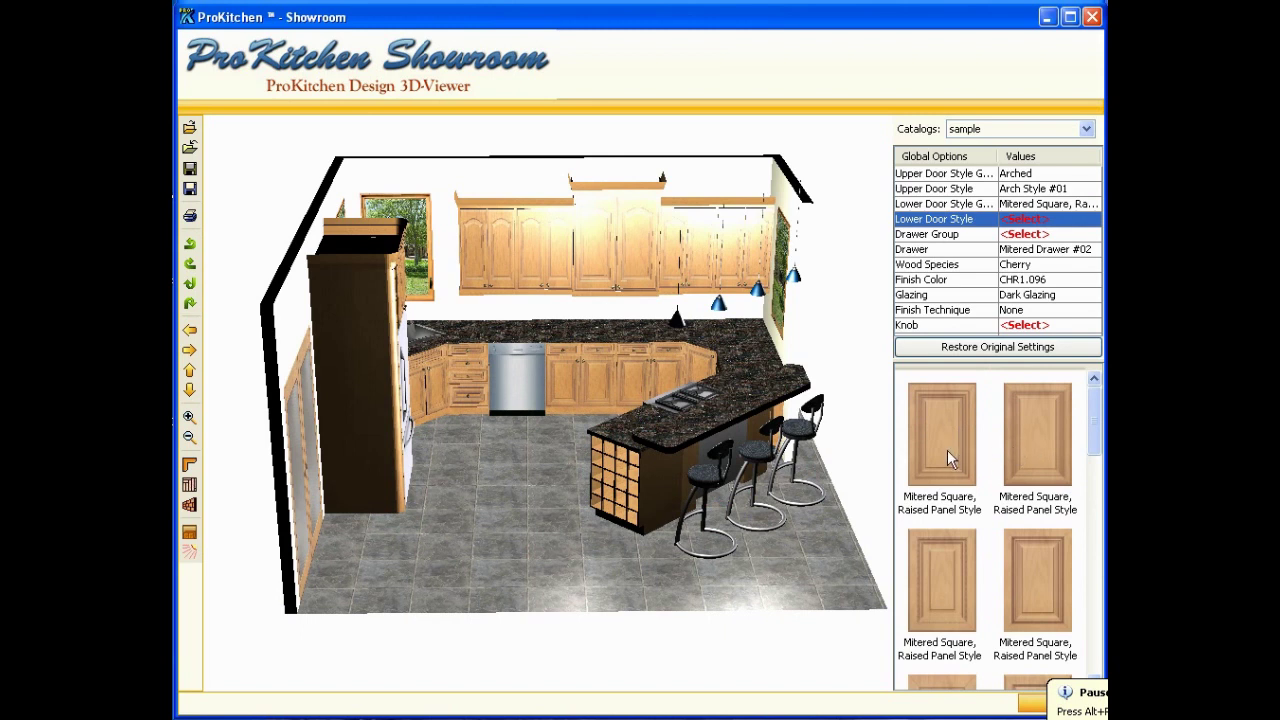
click(947, 450)
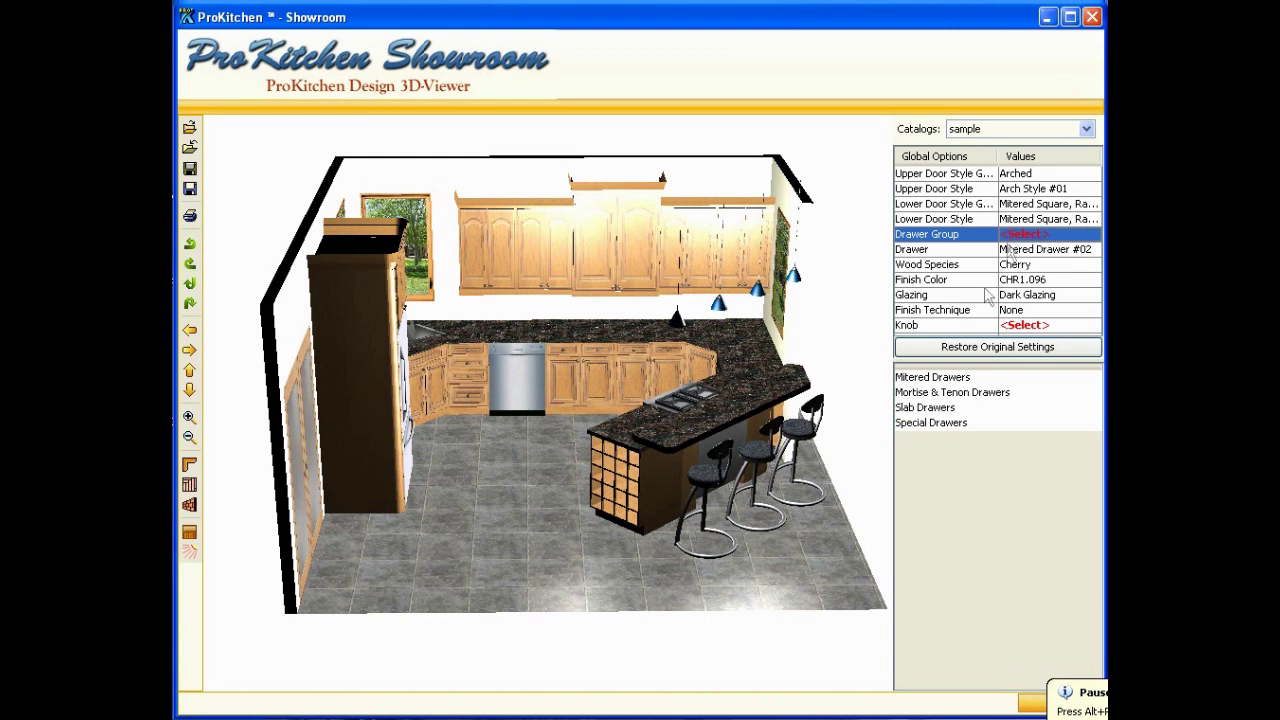
click(935, 380)
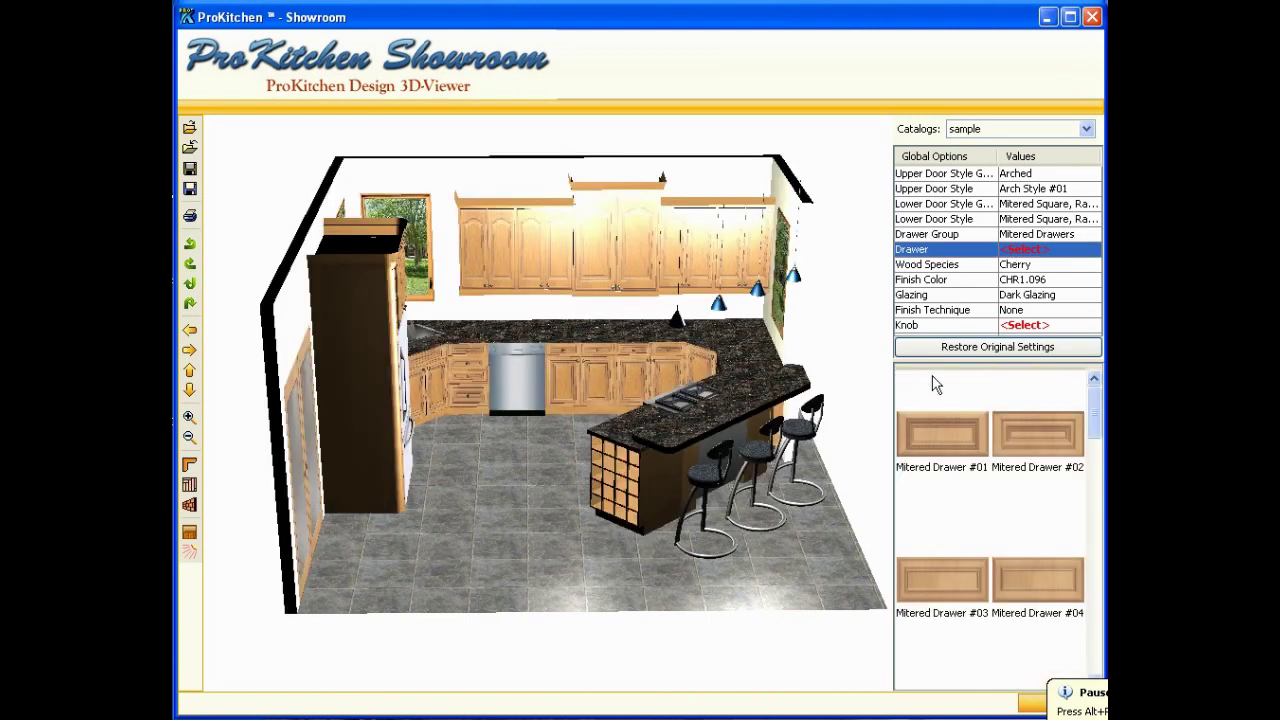
click(927, 432)
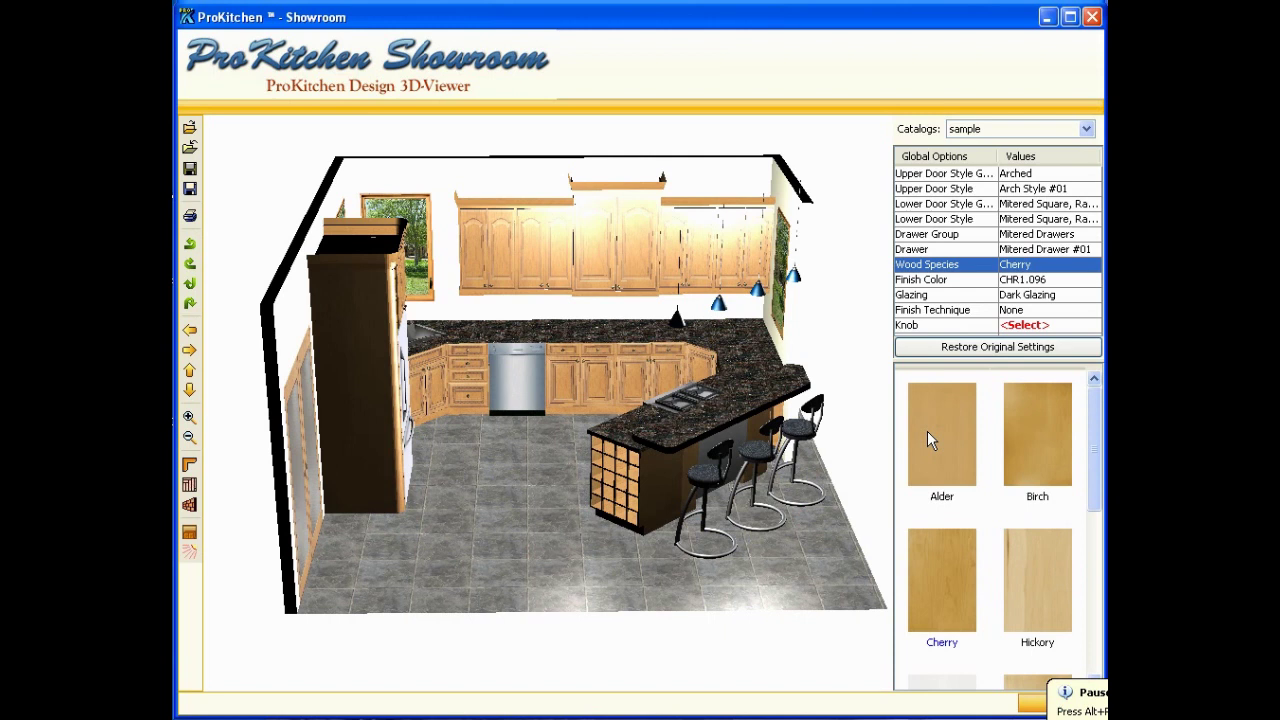
- Choose Cherry as the wood species and Light Glazing as the cabinet glazing, leaving the finish color as is
click(937, 594)
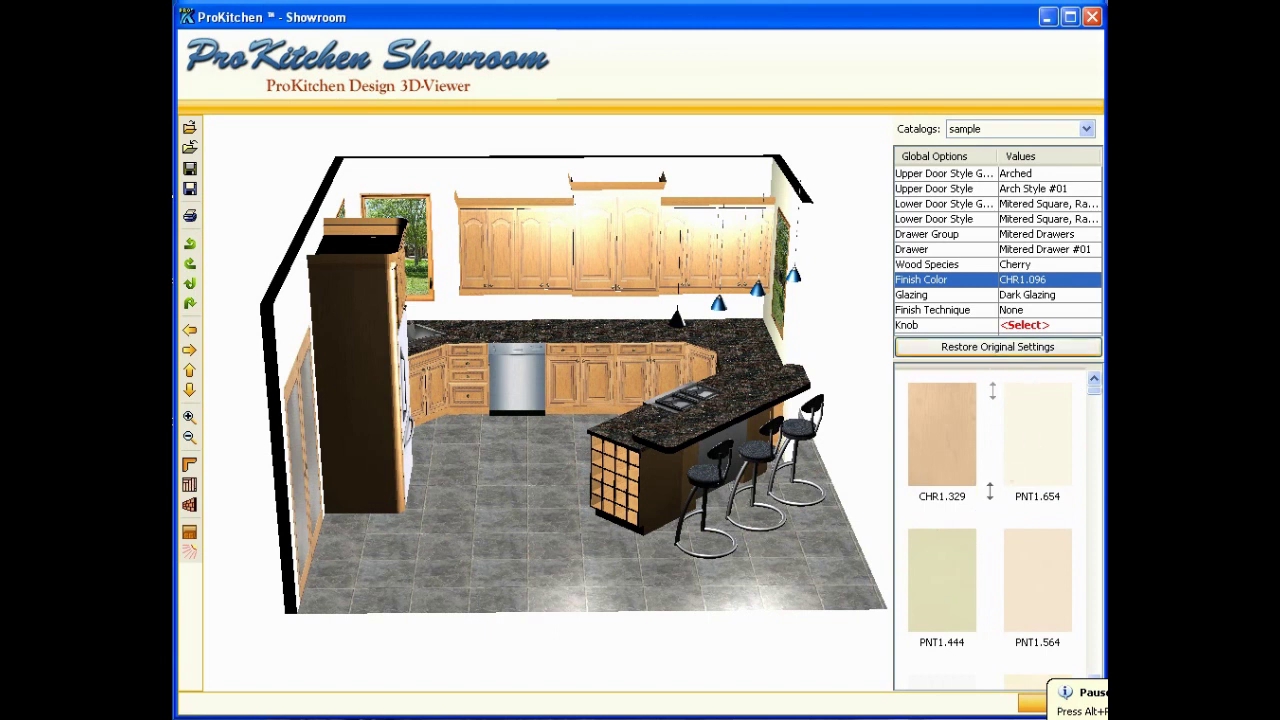
click(1031, 296)
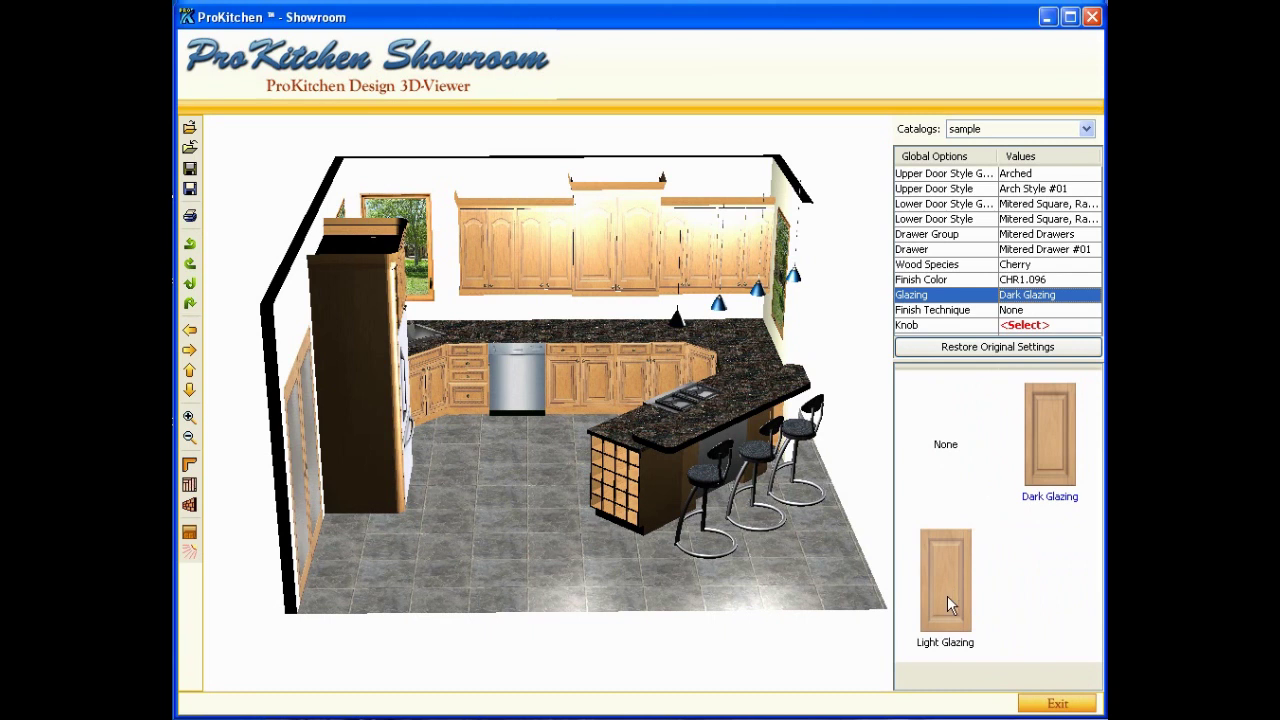
click(947, 596)
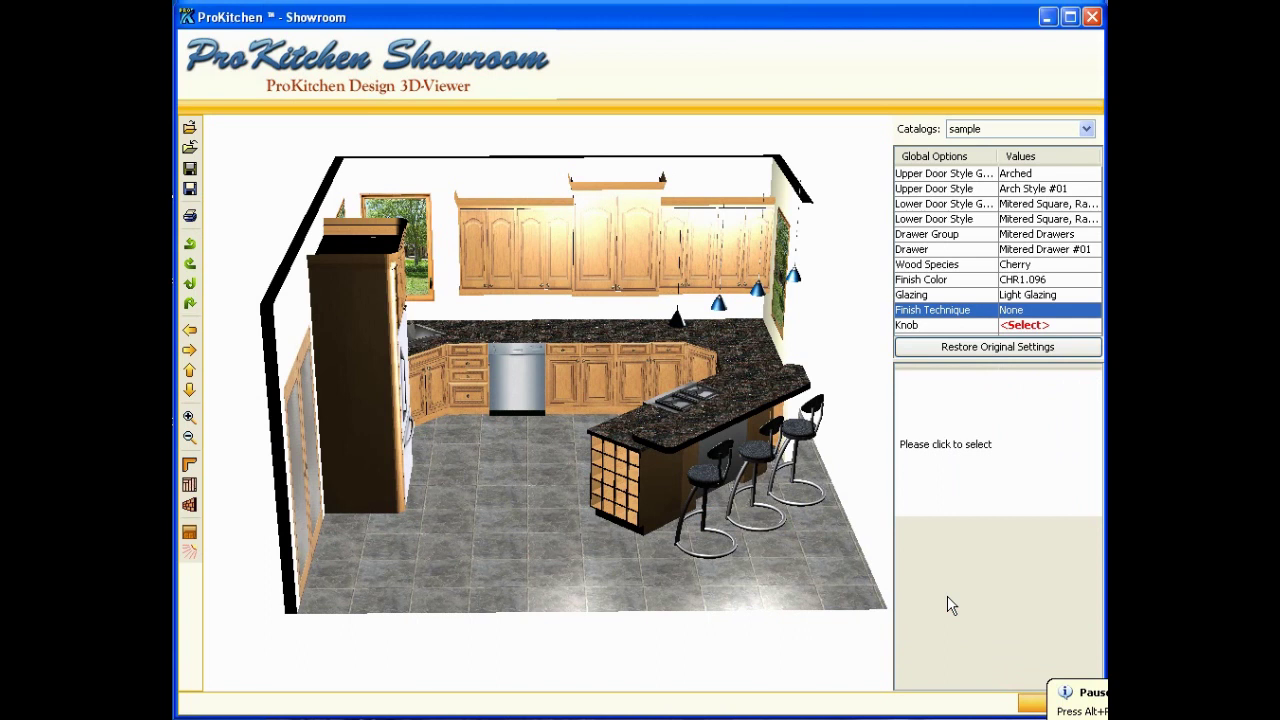
- Choose Bar Pull 04 as the cabinet knob and restore the design's original settings
click(1020, 328)
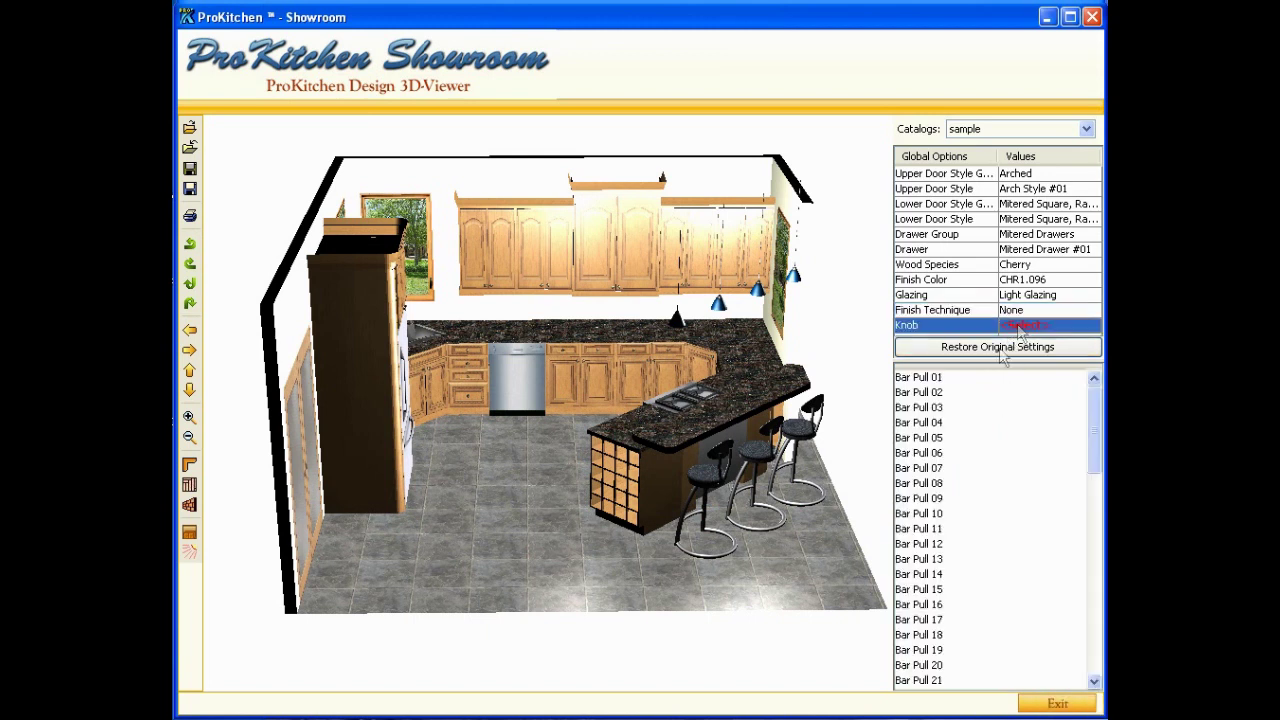
click(938, 528)
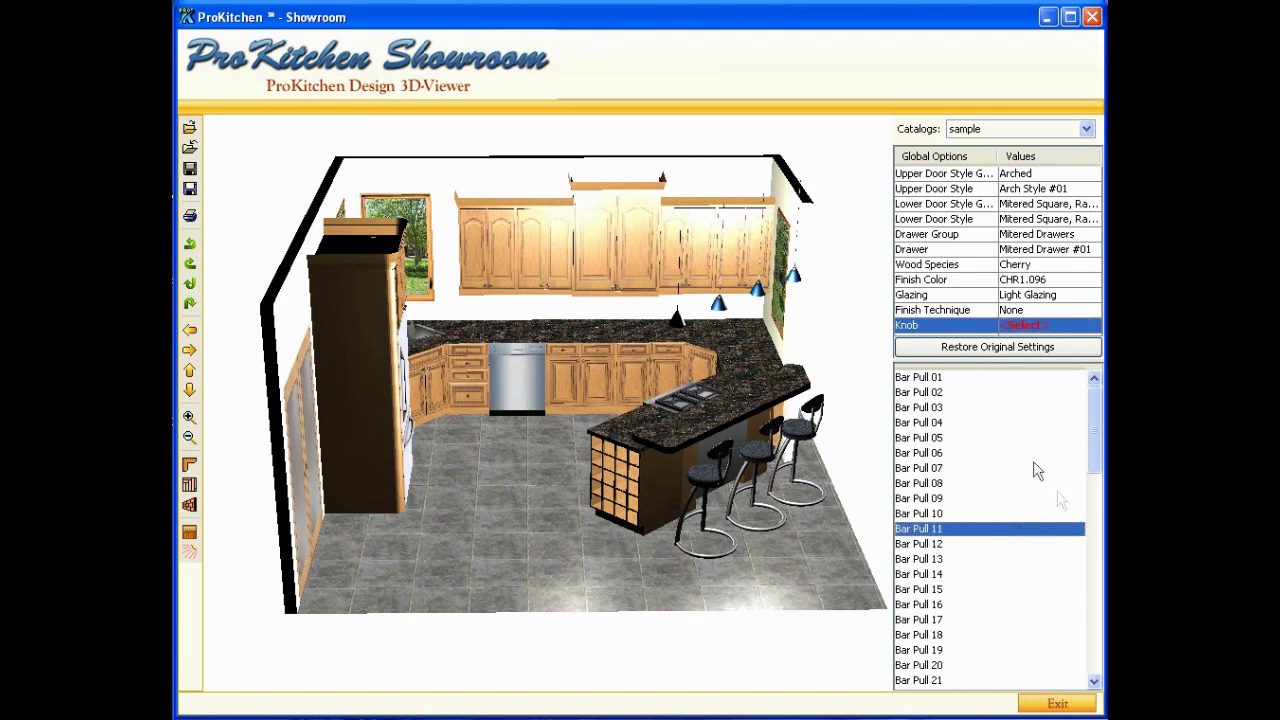
click(945, 424)
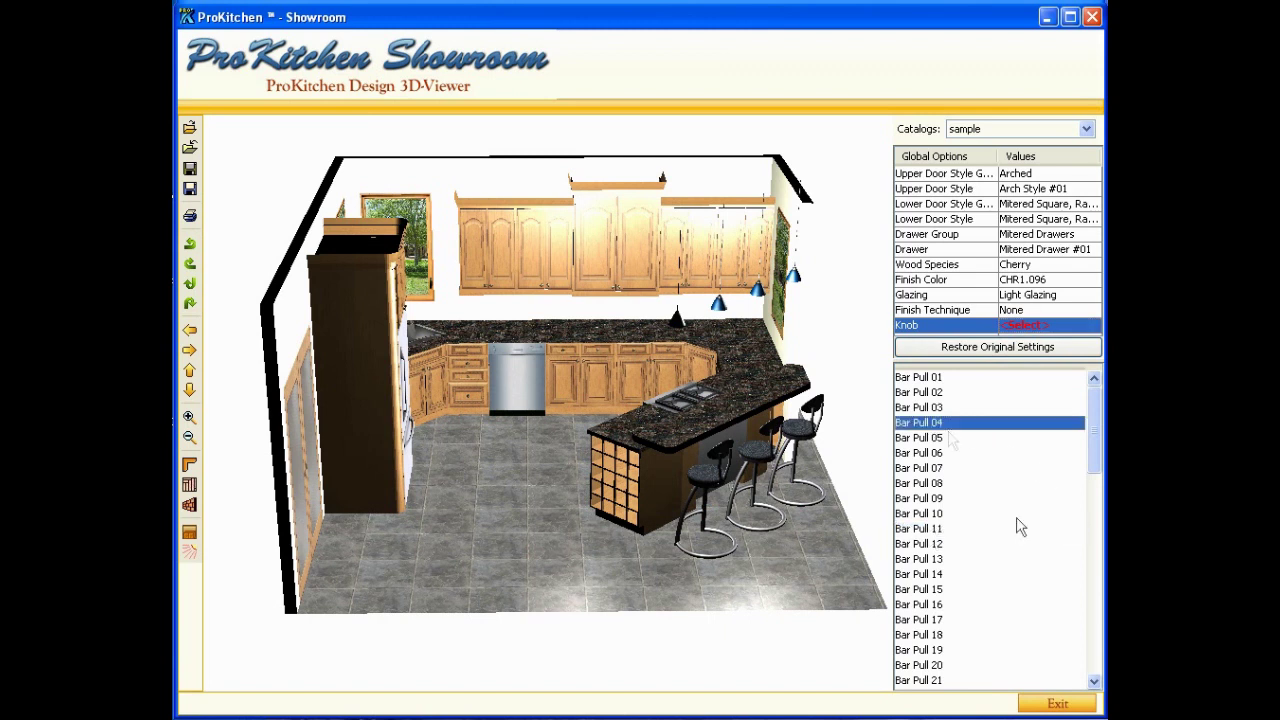
double_click(935, 424)
click(979, 356)
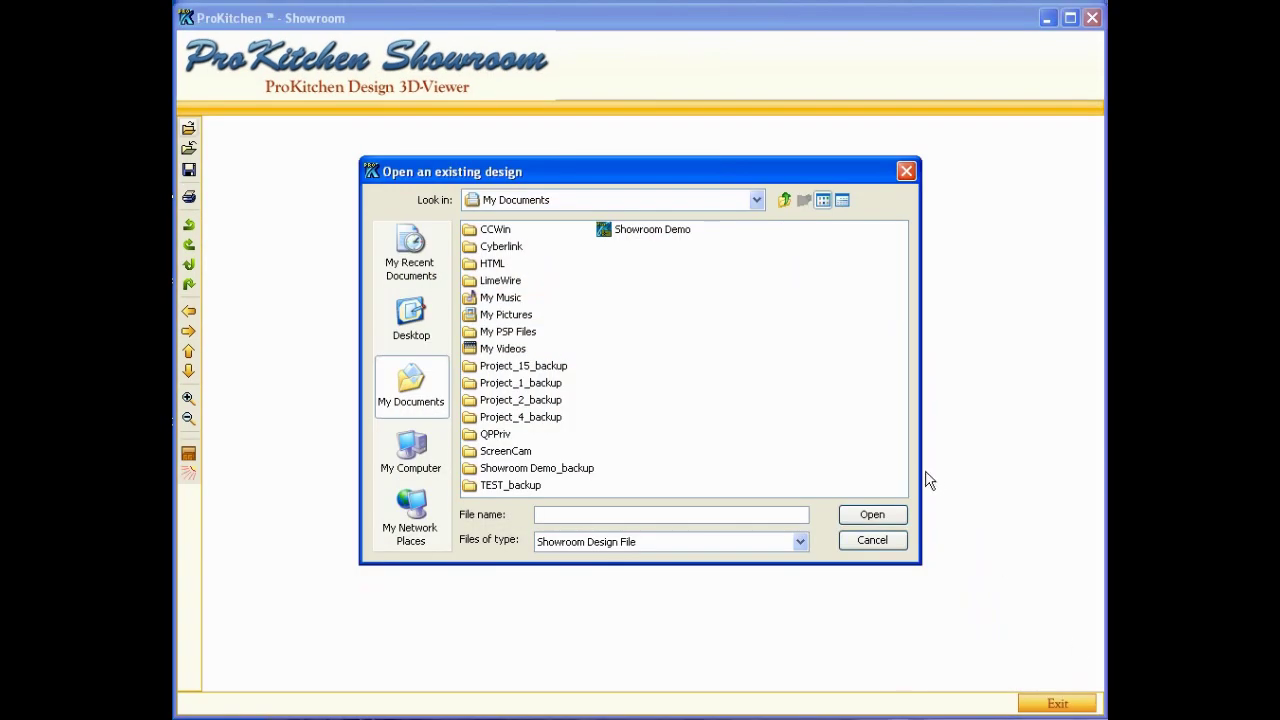
- Reopen the Showroom Demo design and reduce the light intensity of the 3D kitchen
double_click(605, 232)
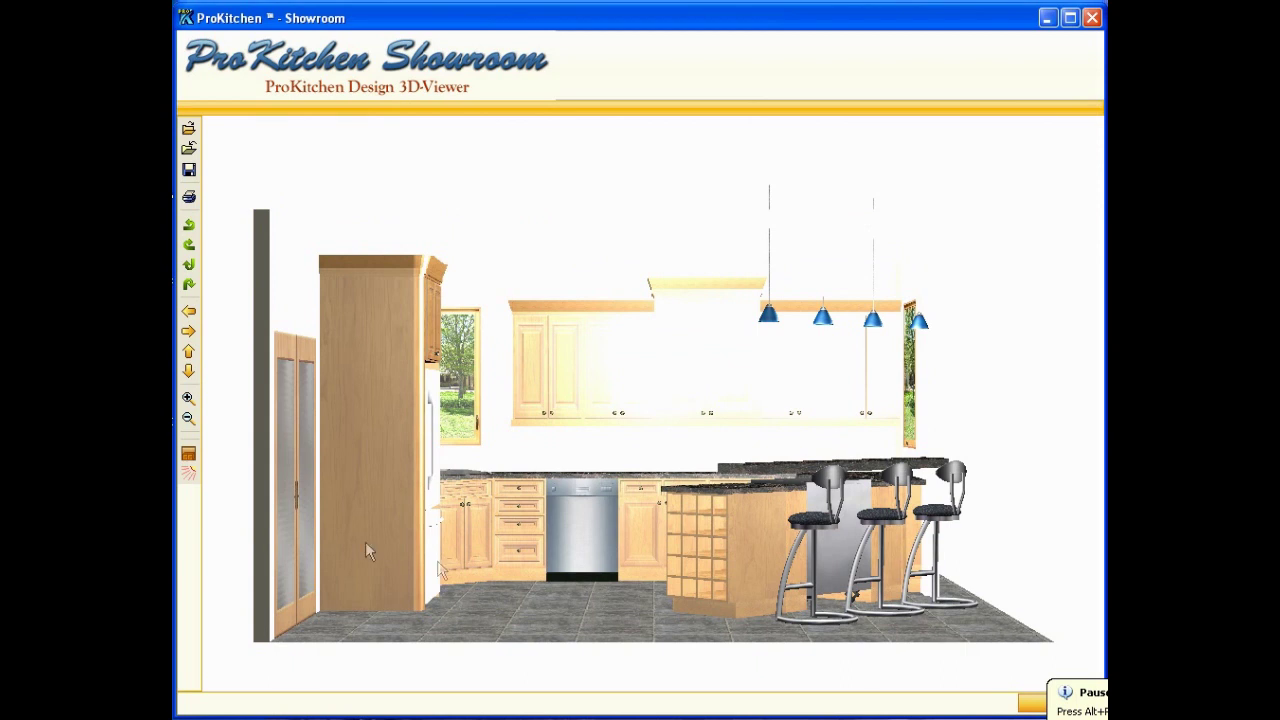
click(191, 467)
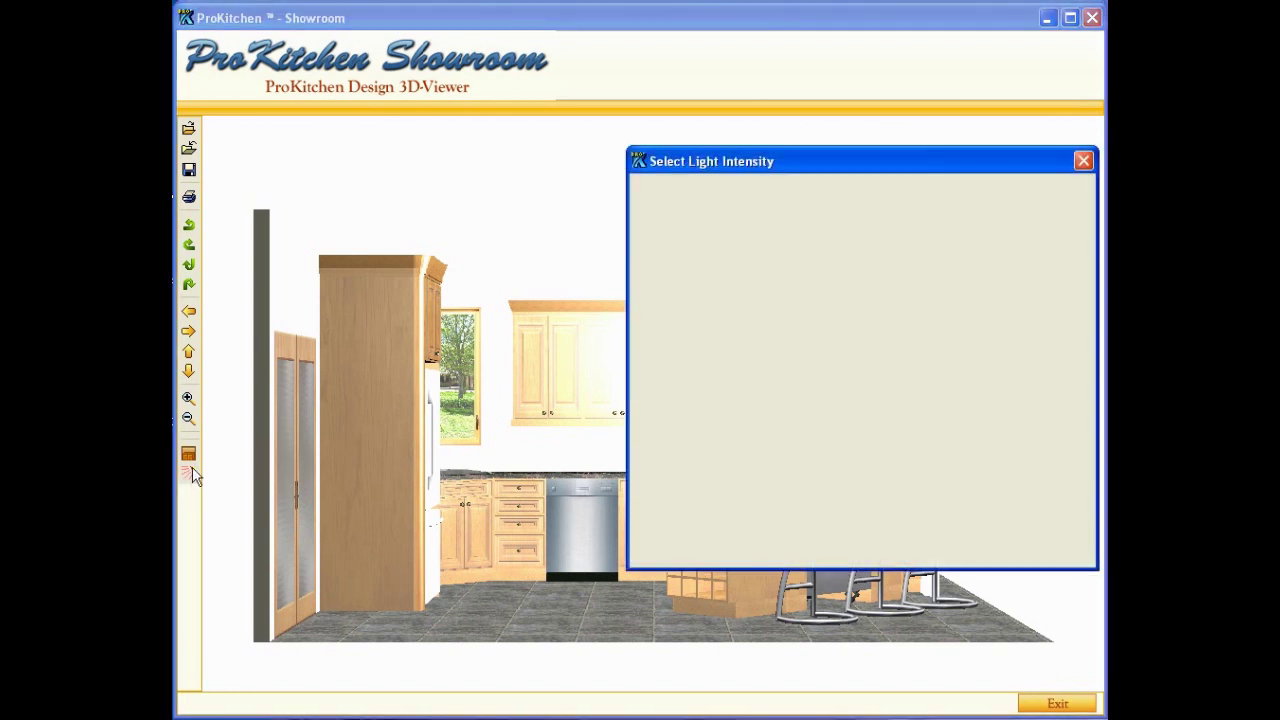
drag(937, 392, 868, 396)
click(790, 552)
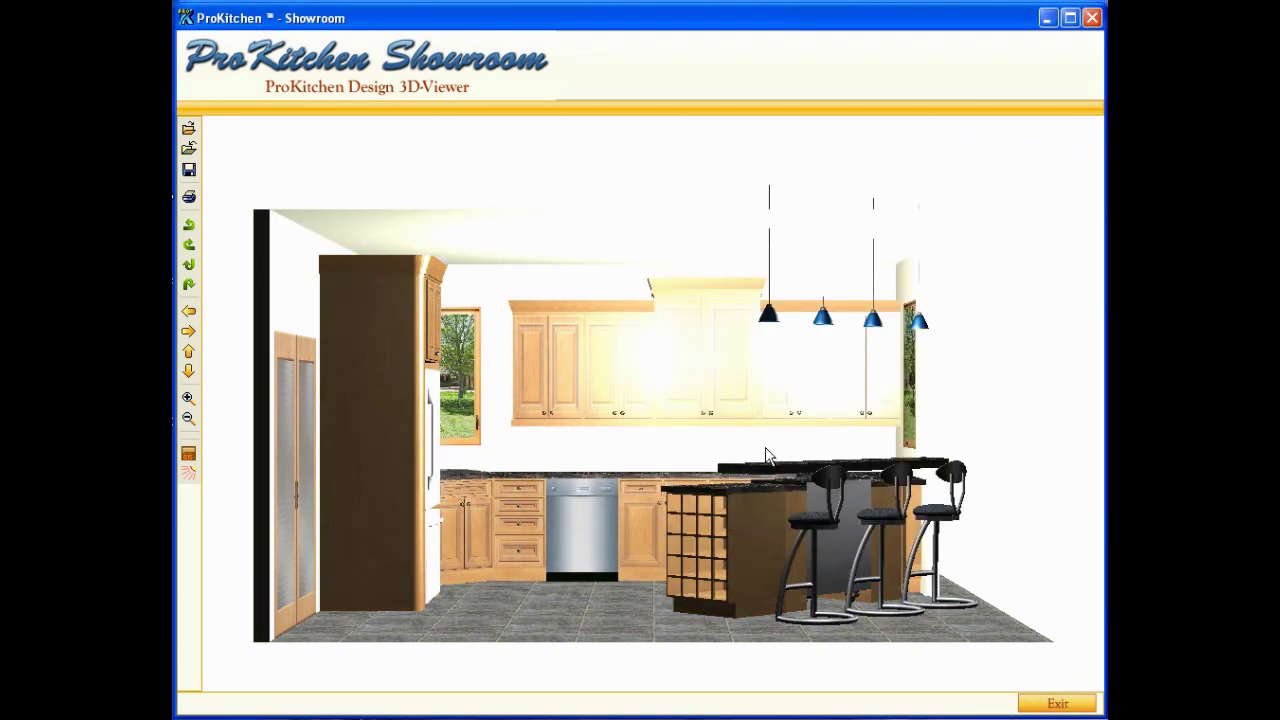
- Examine the relit kitchen from above, from several sides, from behind the cabinets and from below
drag(768, 462, 639, 504)
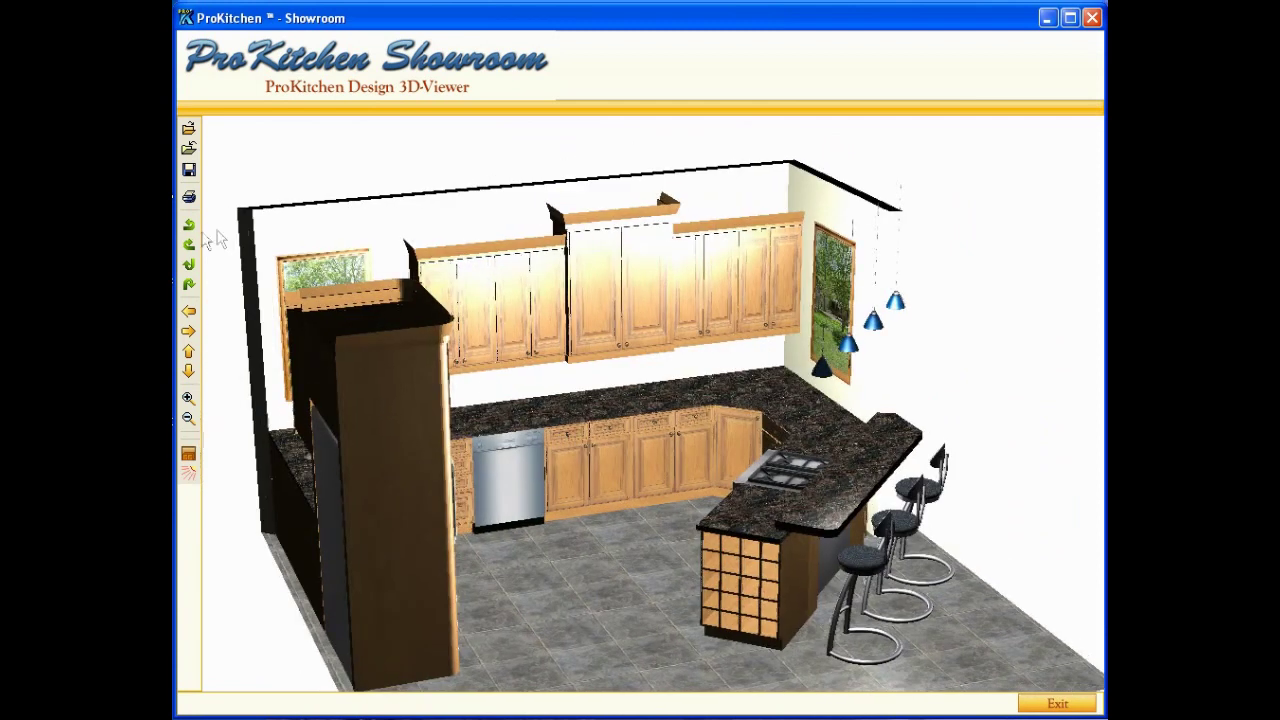
click(190, 248)
click(189, 245)
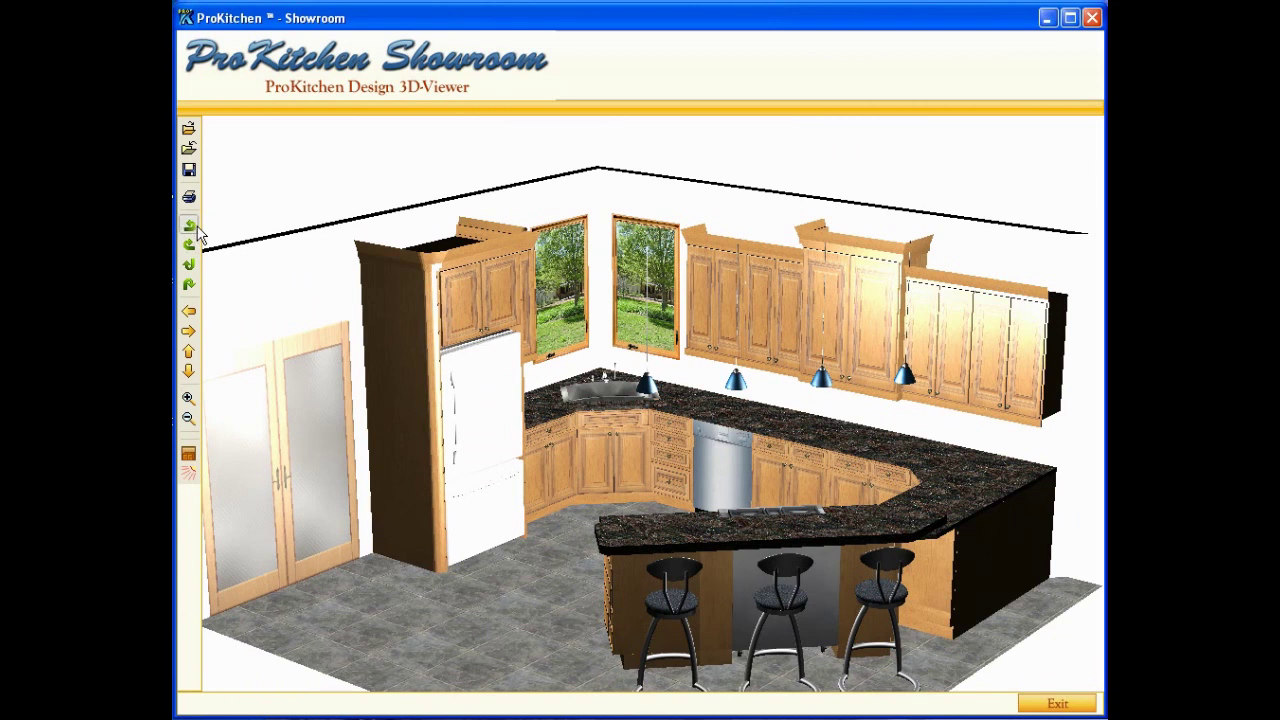
click(196, 230)
click(196, 230)
click(196, 230)
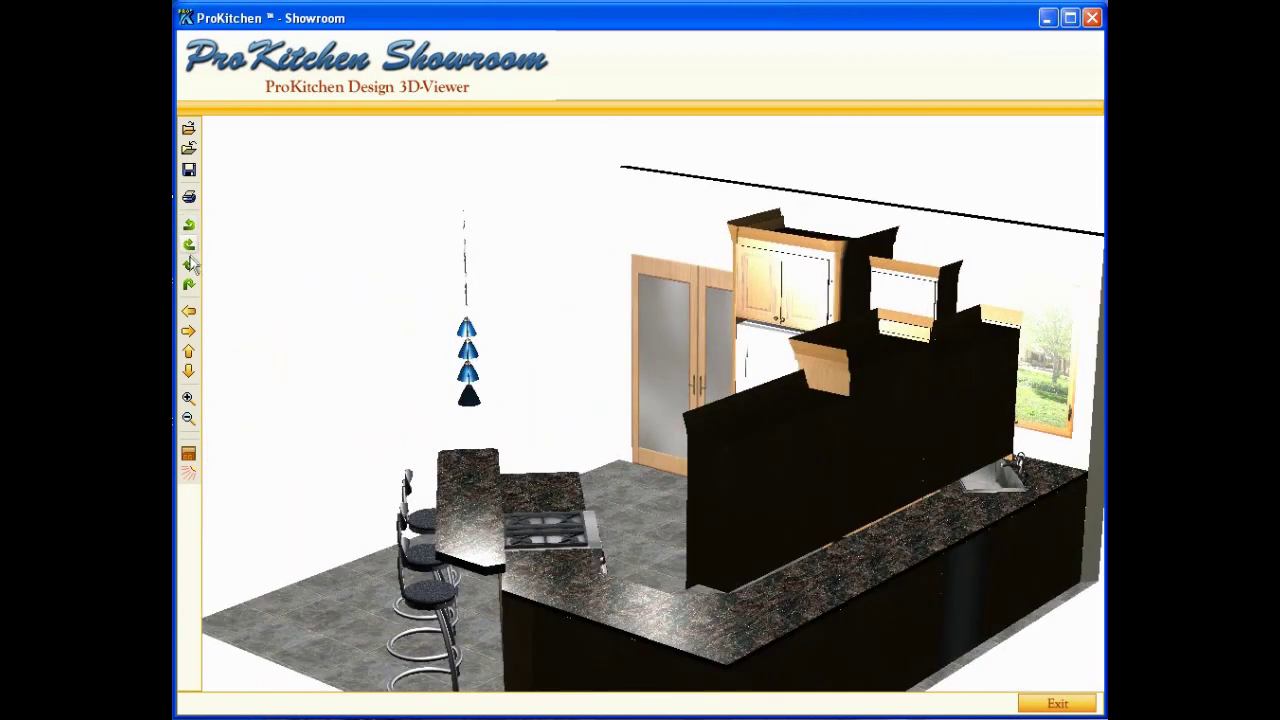
click(190, 264)
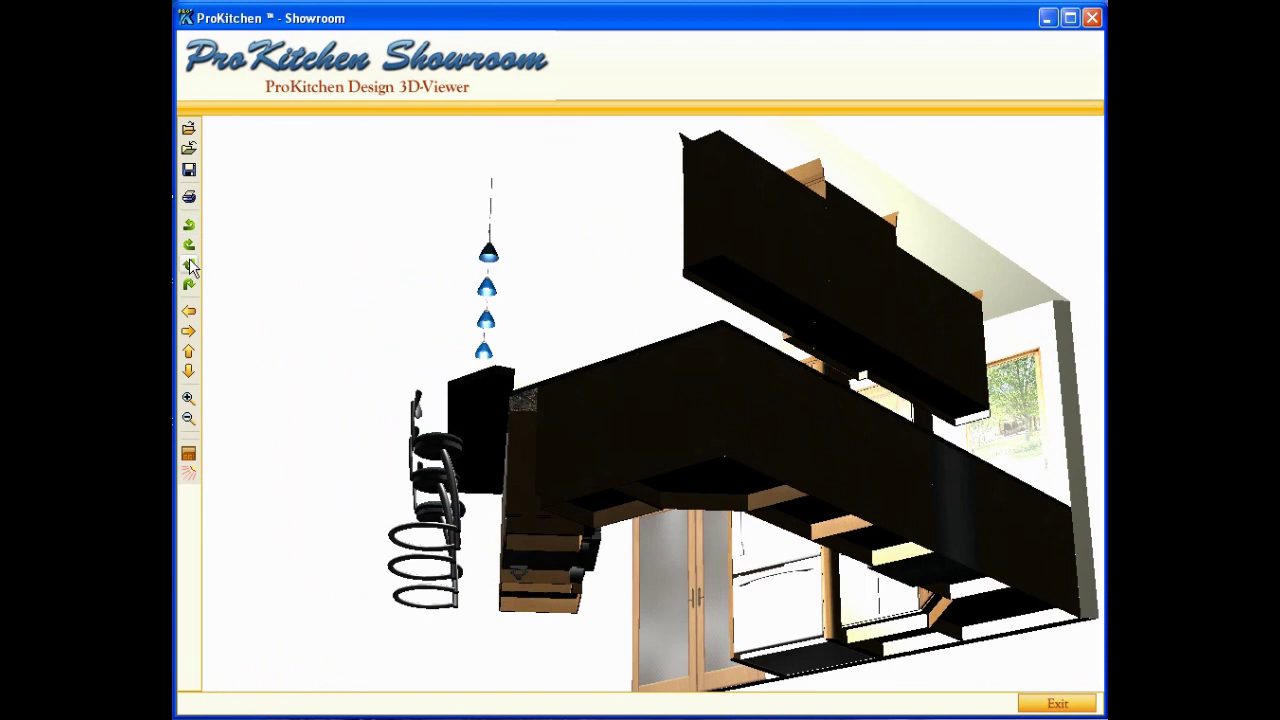